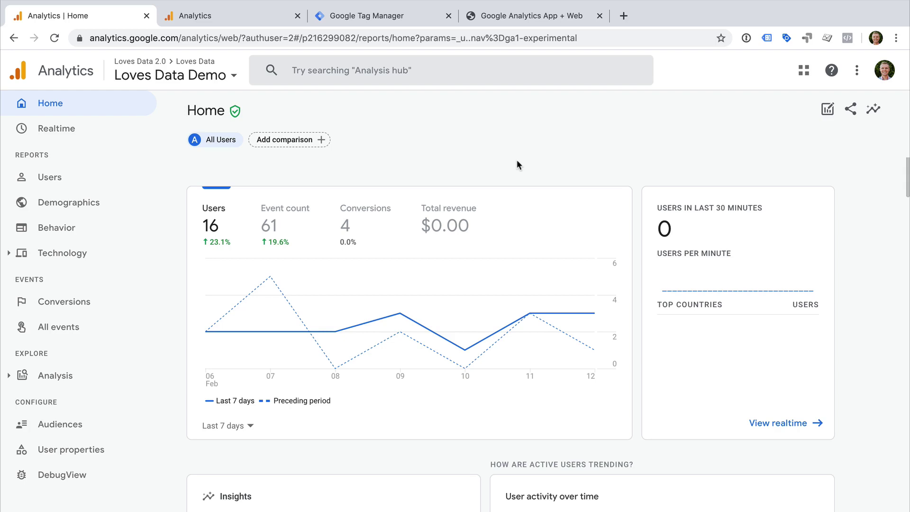
# Step: Show the event count trend in the Home overview chart
pyautogui.click(311, 229)
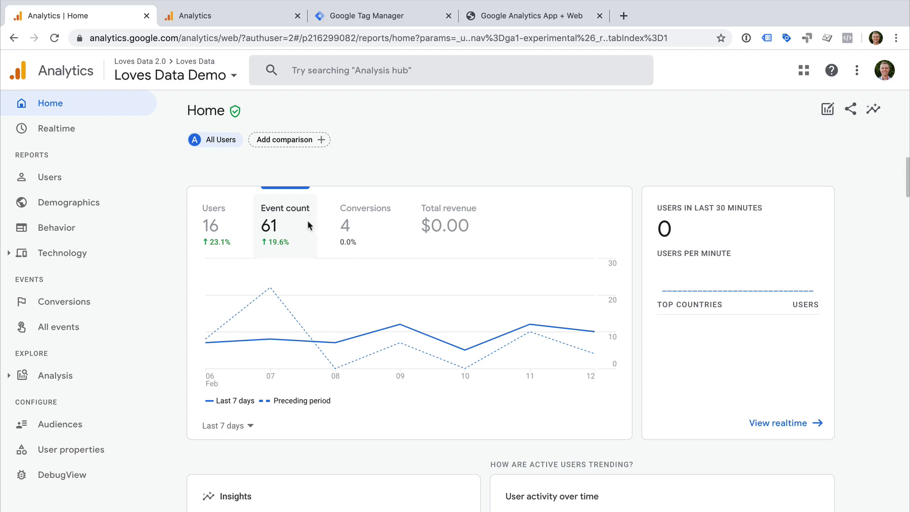
# Step: Start a new property in the Loves Data Demo 3.0 account and choose Apps and web as what to measure
pyautogui.click(244, 18)
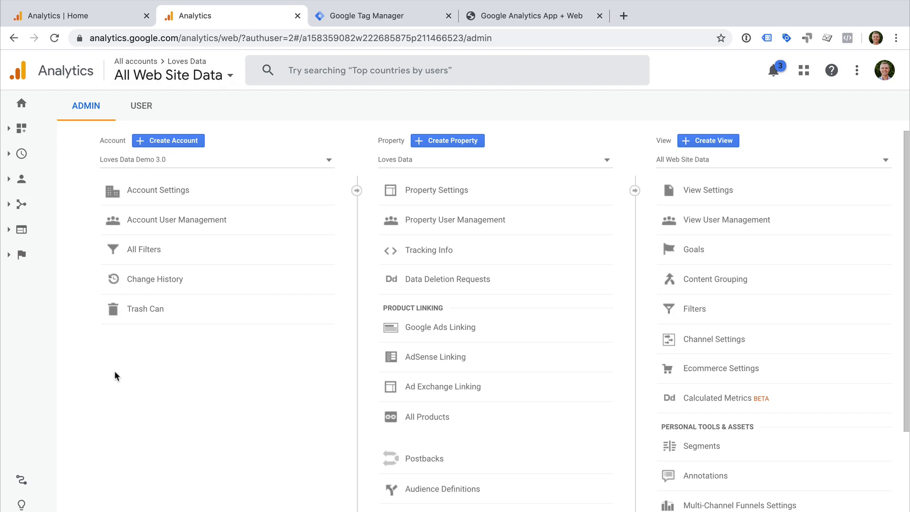
pyautogui.click(476, 142)
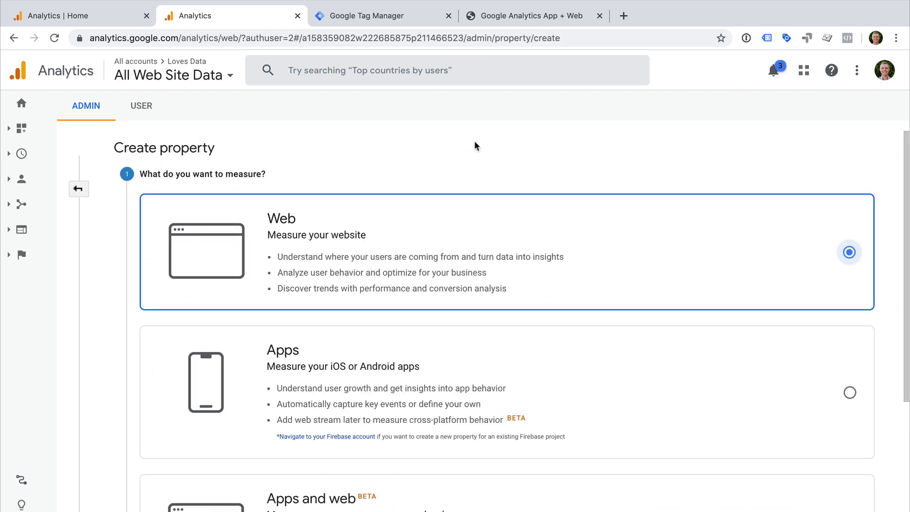
pyautogui.scroll(-3, 527, 231)
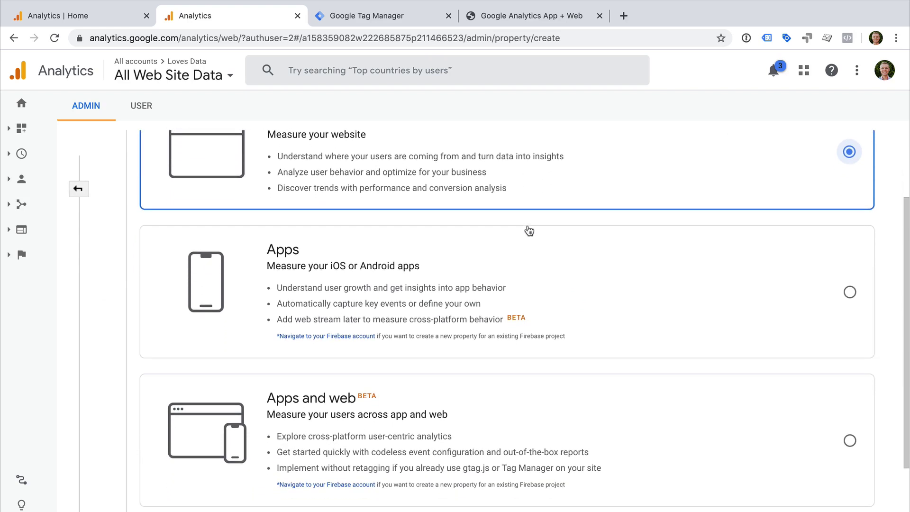
pyautogui.scroll(-1, 530, 230)
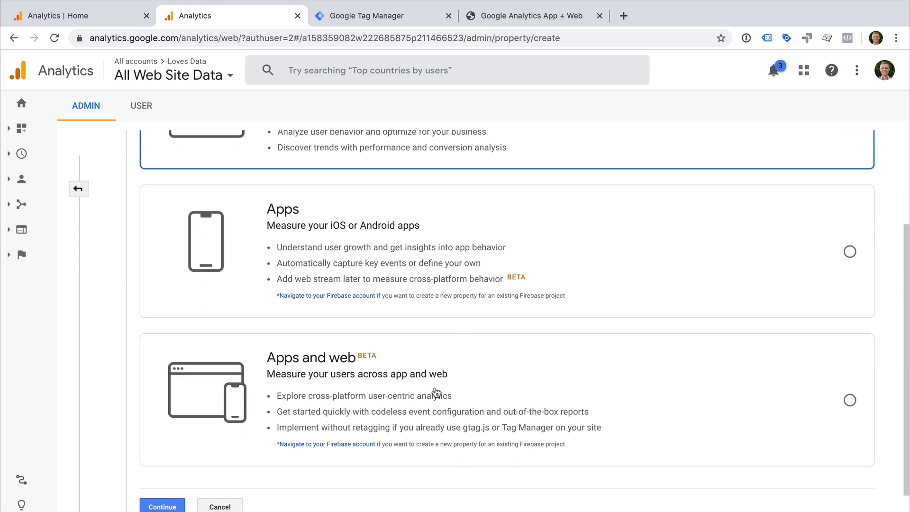
pyautogui.click(489, 379)
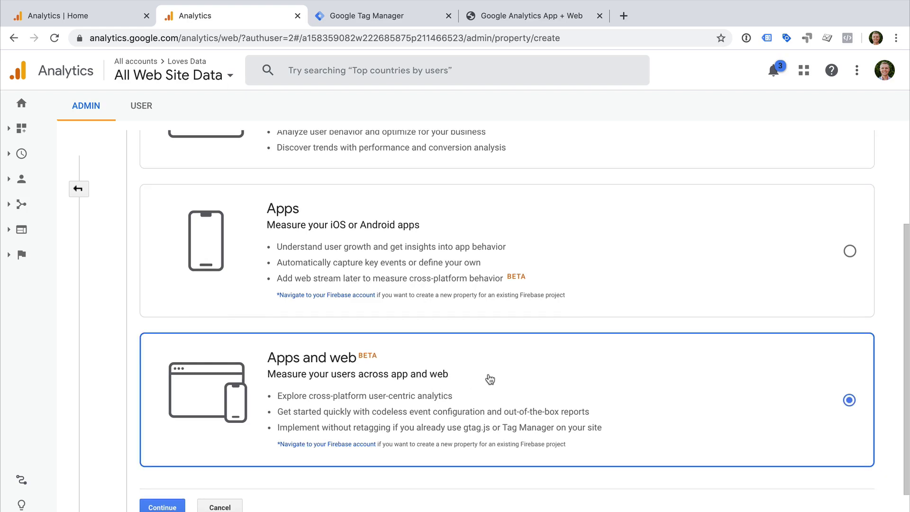
pyautogui.scroll(-2, 490, 380)
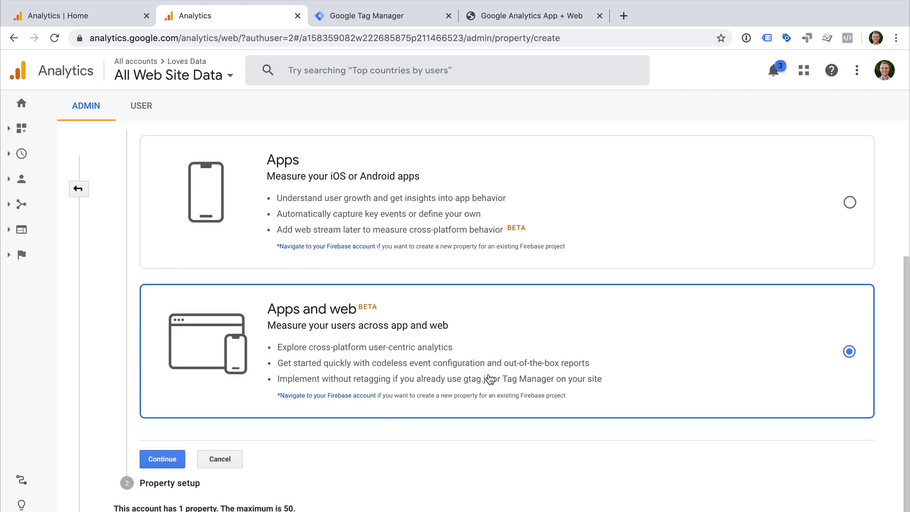
pyautogui.click(162, 458)
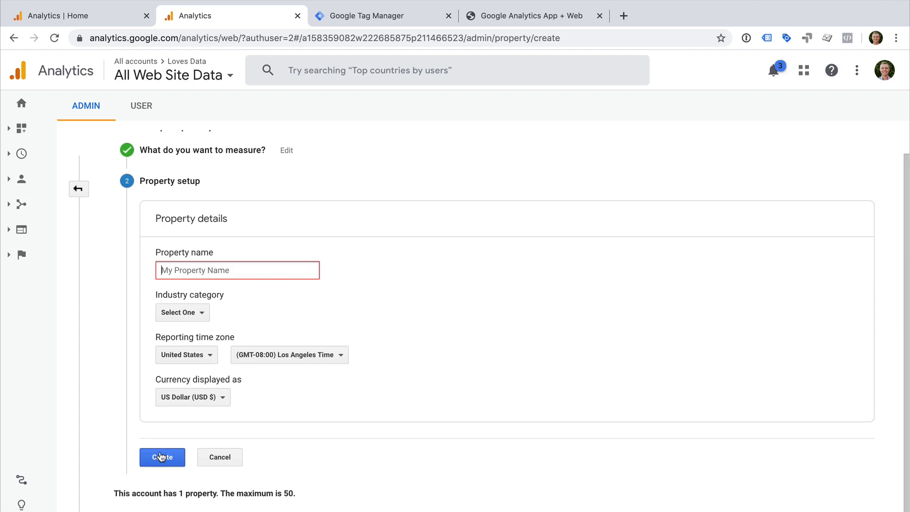
# Step: Name the property Loves Data Demo and set its industry category to Jobs and Education
pyautogui.write('Loves Data Demo')
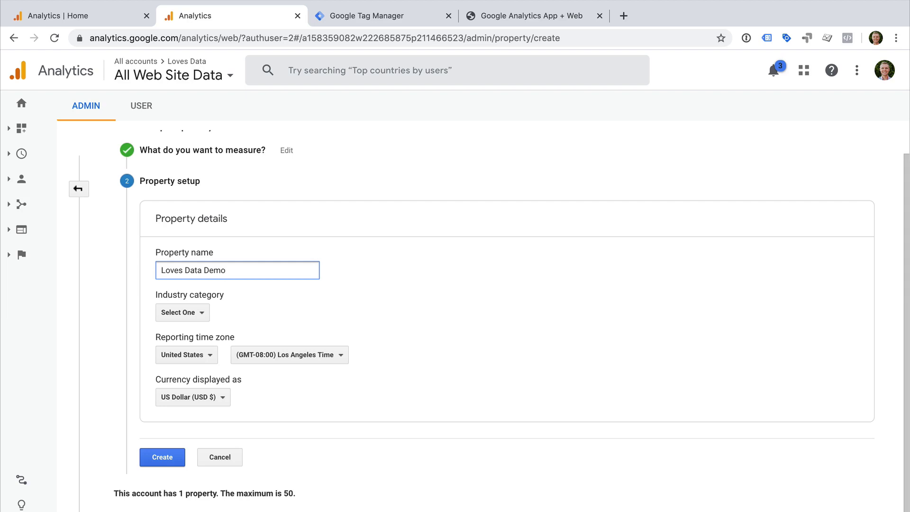
pyautogui.click(195, 314)
pyautogui.scroll(-4, 229, 385)
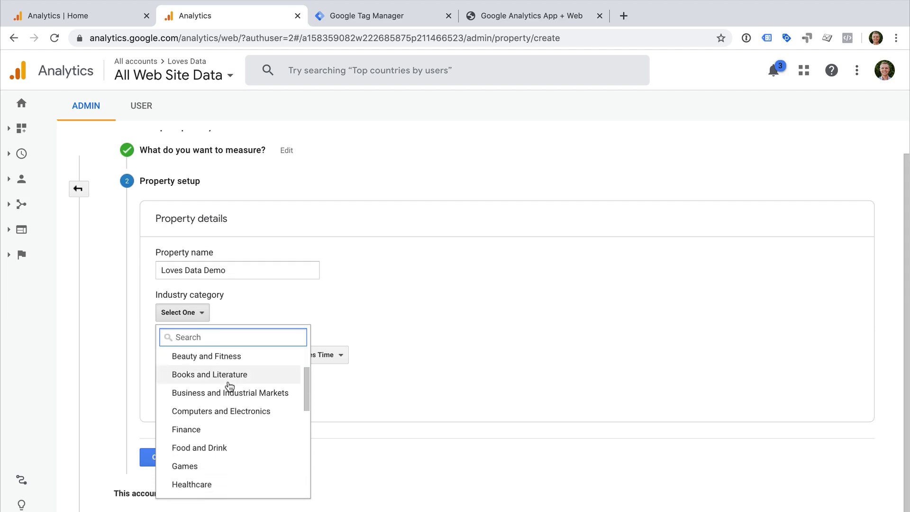
pyautogui.scroll(-3, 230, 386)
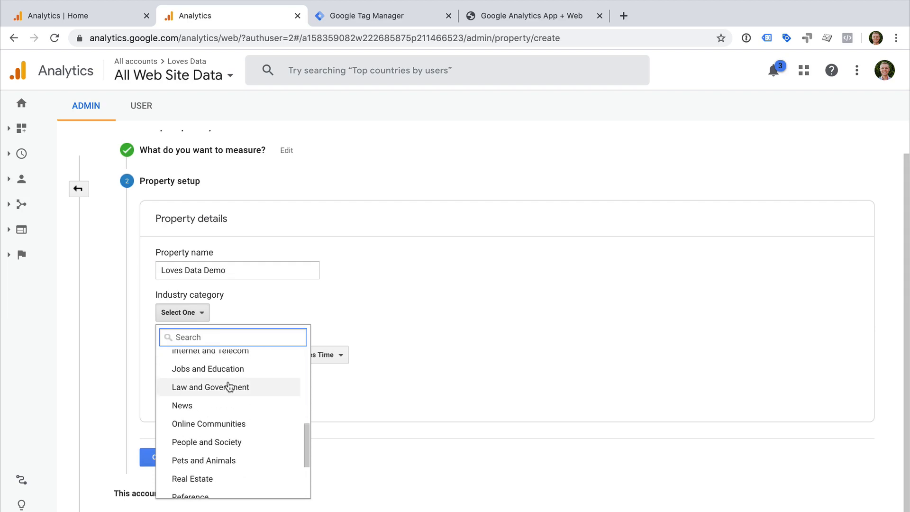
pyautogui.scroll(-1, 230, 387)
pyautogui.scroll(1, 230, 386)
pyautogui.write('edu')
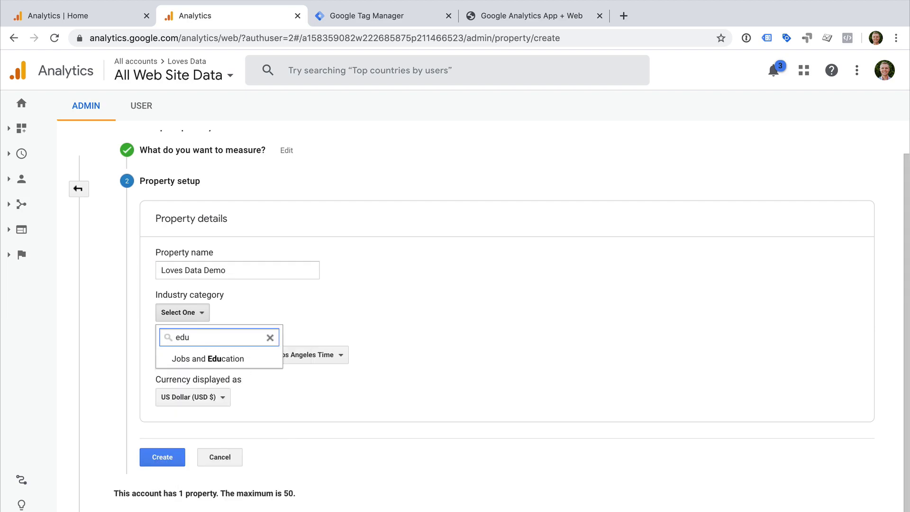
pyautogui.click(248, 362)
# Step: Set the reporting time zone to Australia, (GMT+11:00) Sydney Time, and create the property
pyautogui.click(208, 357)
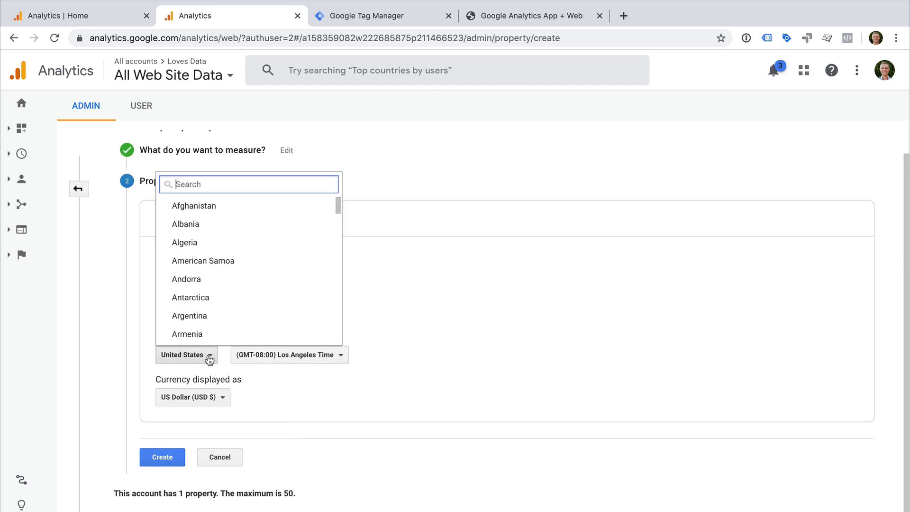
pyautogui.write('aus')
pyautogui.click(235, 207)
pyautogui.click(286, 359)
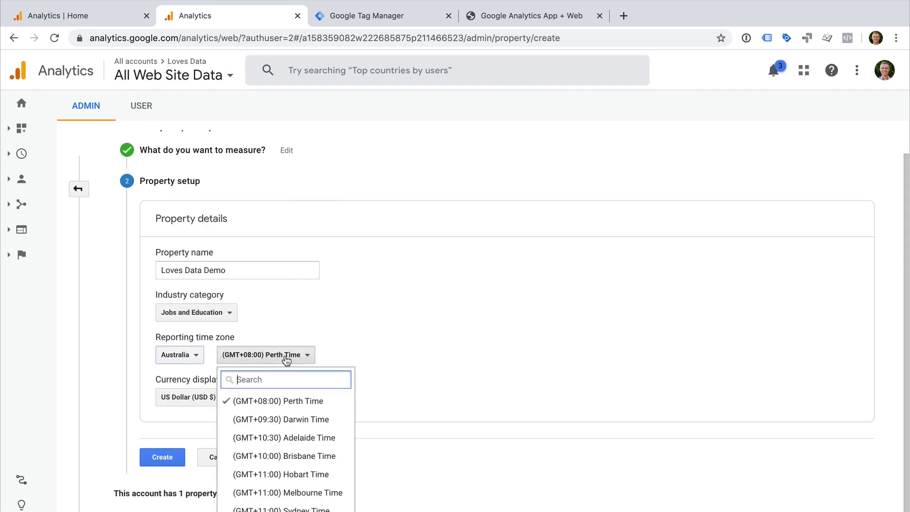
pyautogui.click(284, 510)
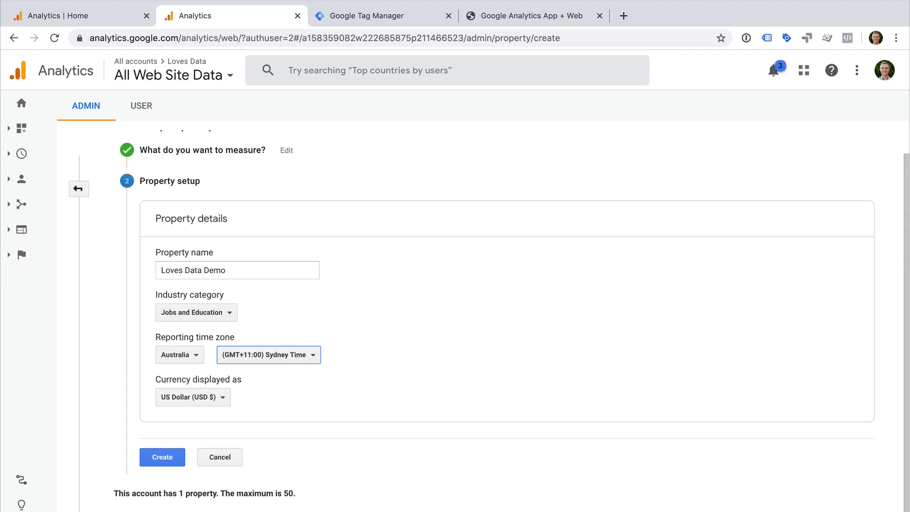
pyautogui.click(174, 457)
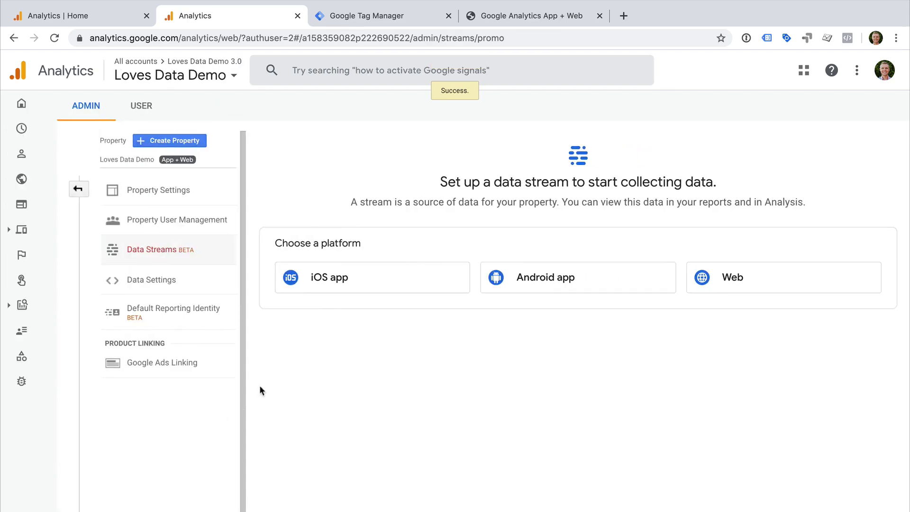
pyautogui.moveTo(438, 282)
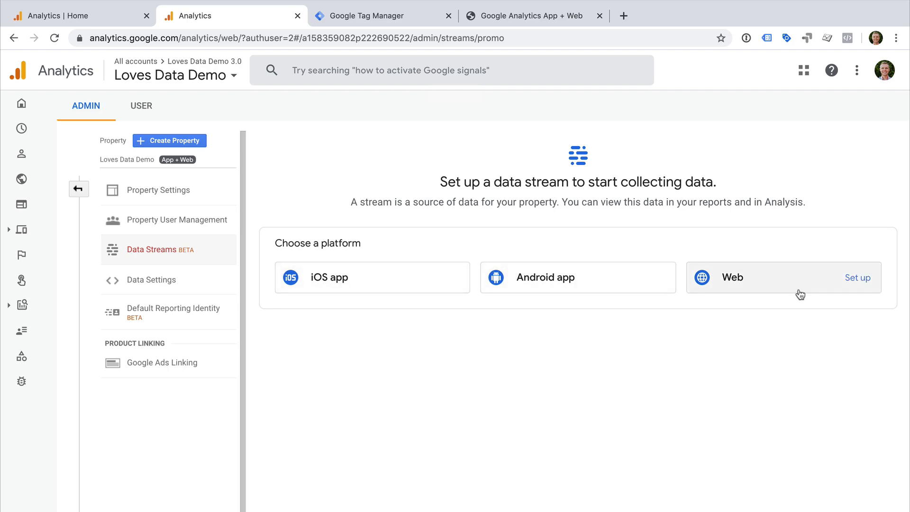
pyautogui.click(764, 279)
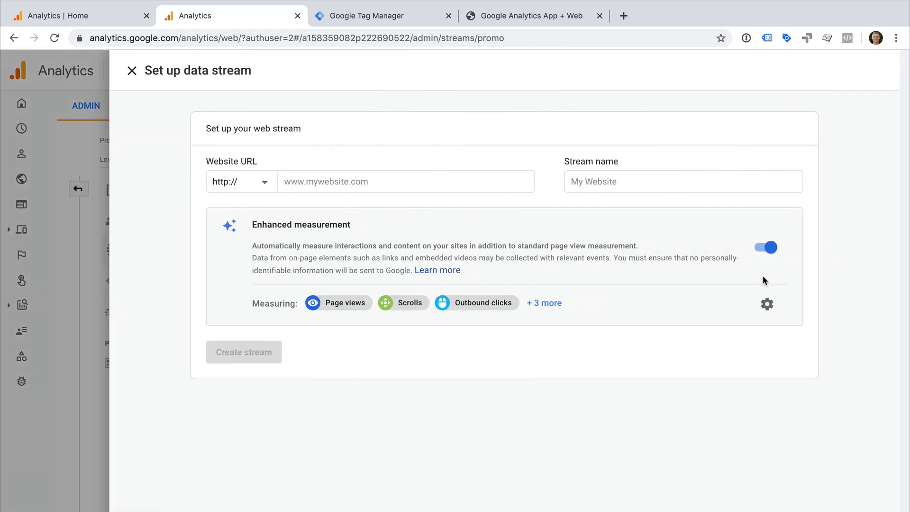
pyautogui.click(264, 183)
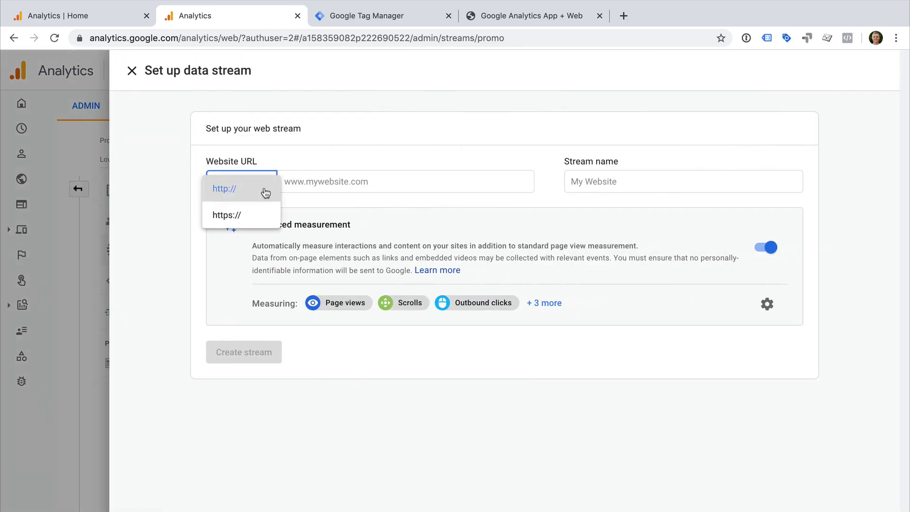
pyautogui.click(237, 215)
pyautogui.click(309, 181)
pyautogui.write('www.')
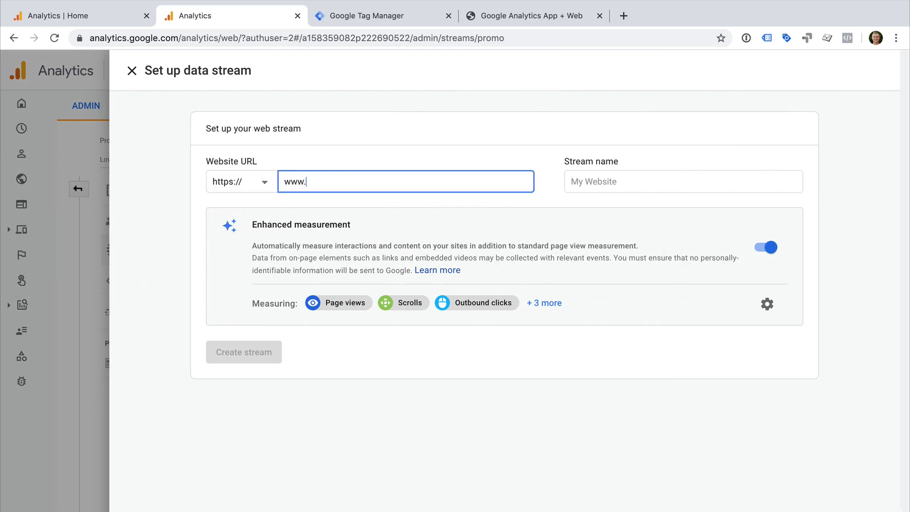
pyautogui.write('lovesdata.com')
pyautogui.press('Tab')
pyautogui.write('L')
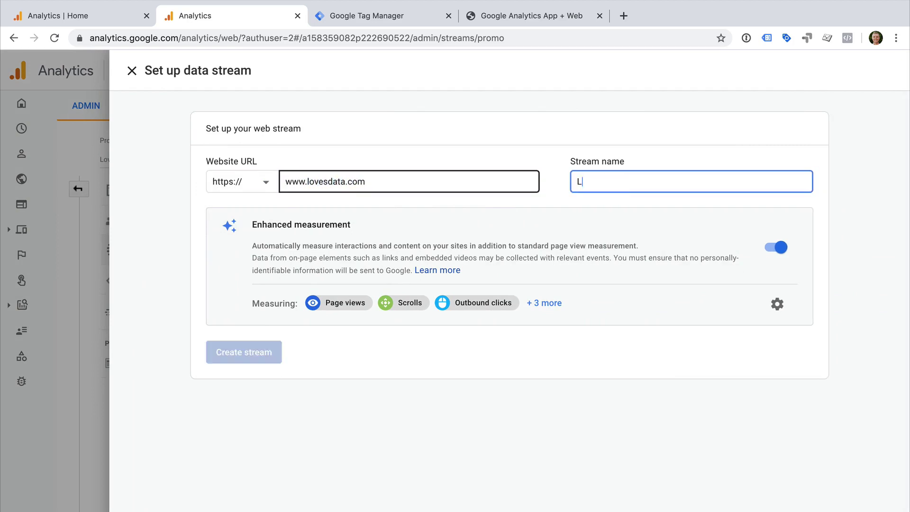
pyautogui.write('oves Data')
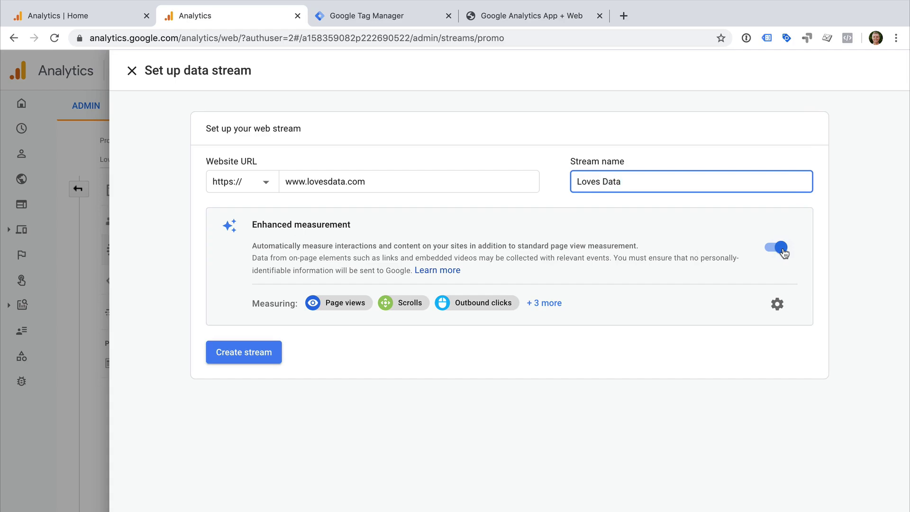
# Step: Review the stream's enhanced measurement options, close them and create the stream
pyautogui.click(777, 304)
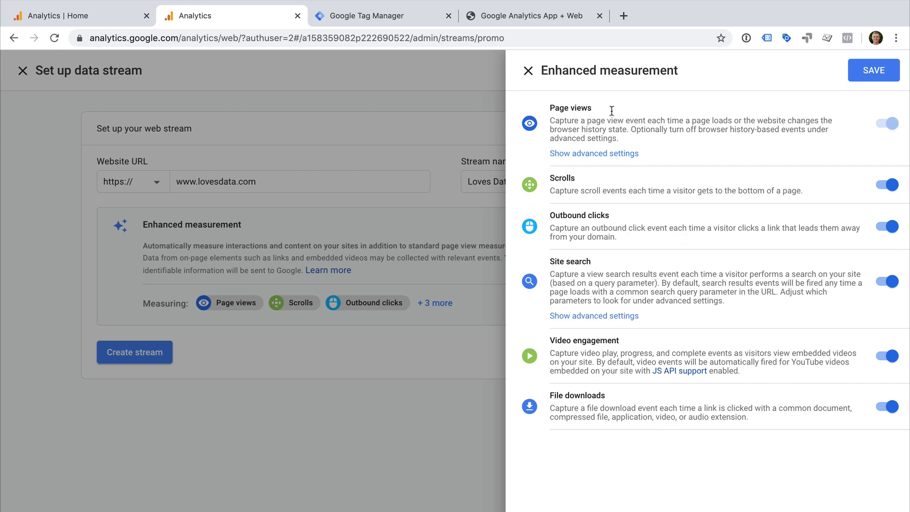
pyautogui.click(529, 71)
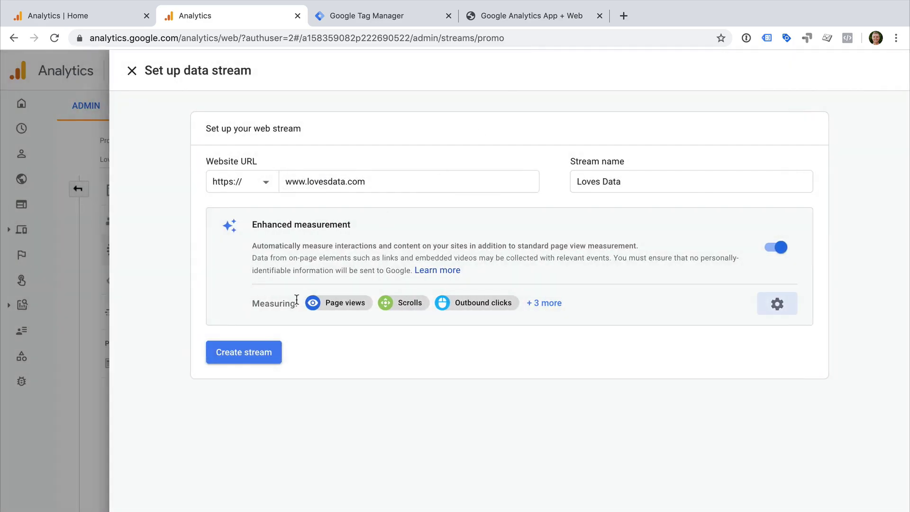
pyautogui.click(254, 350)
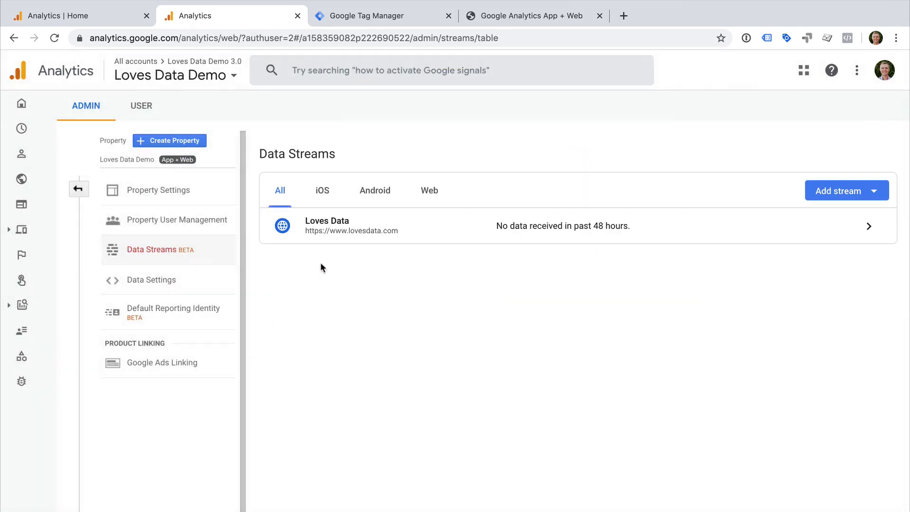
# Step: Open the Loves Data stream's existing on-page tag instructions for Google Analytics and Google Tag Manager, and select the measurement ID
pyautogui.click(355, 229)
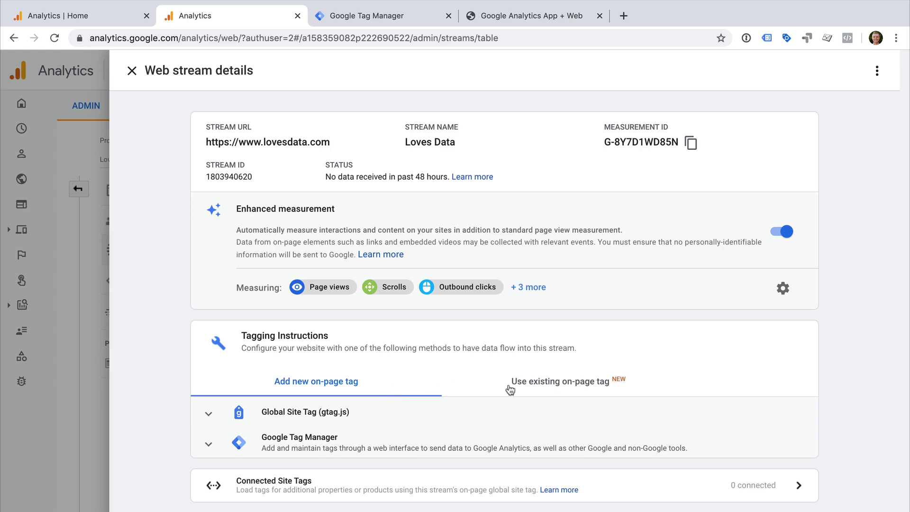
pyautogui.click(536, 395)
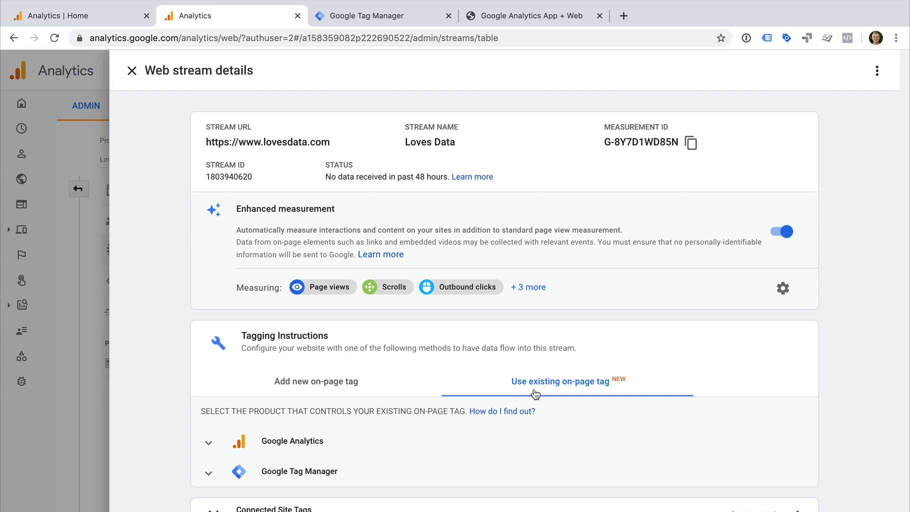
pyautogui.click(395, 440)
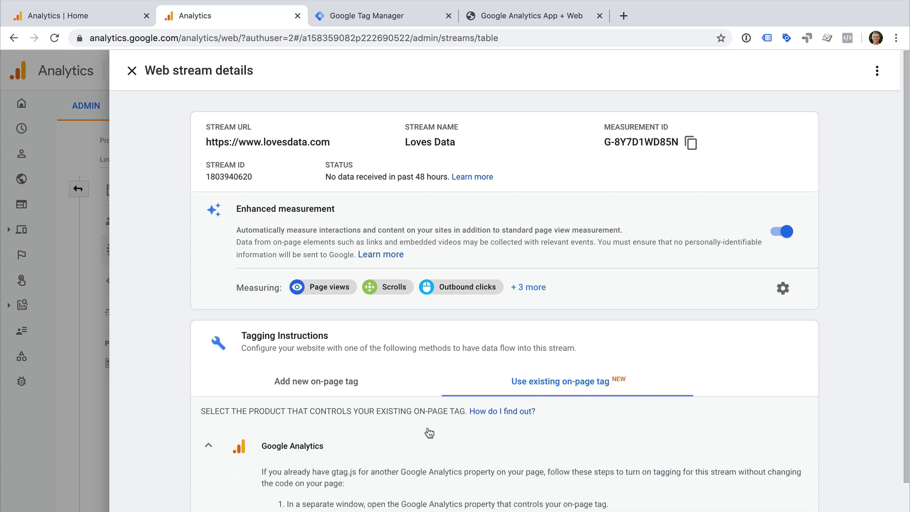
pyautogui.scroll(-2, 429, 432)
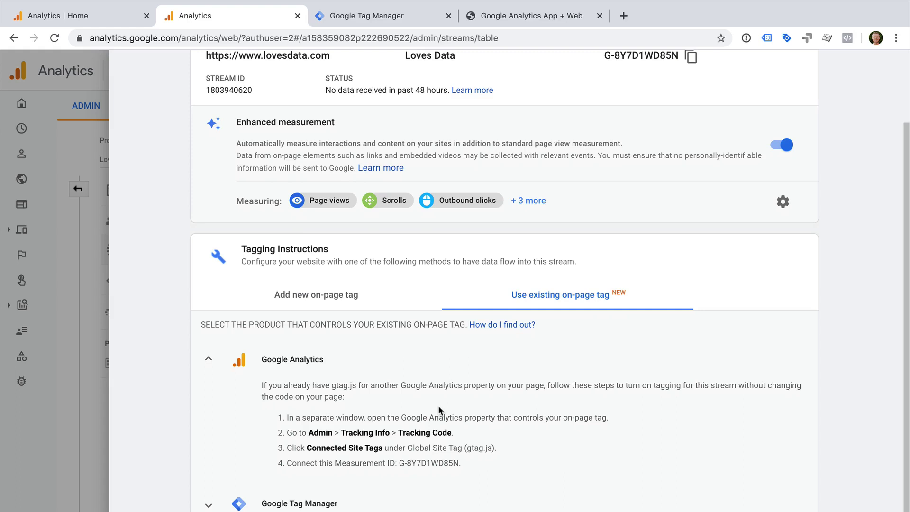
pyautogui.scroll(-1, 439, 405)
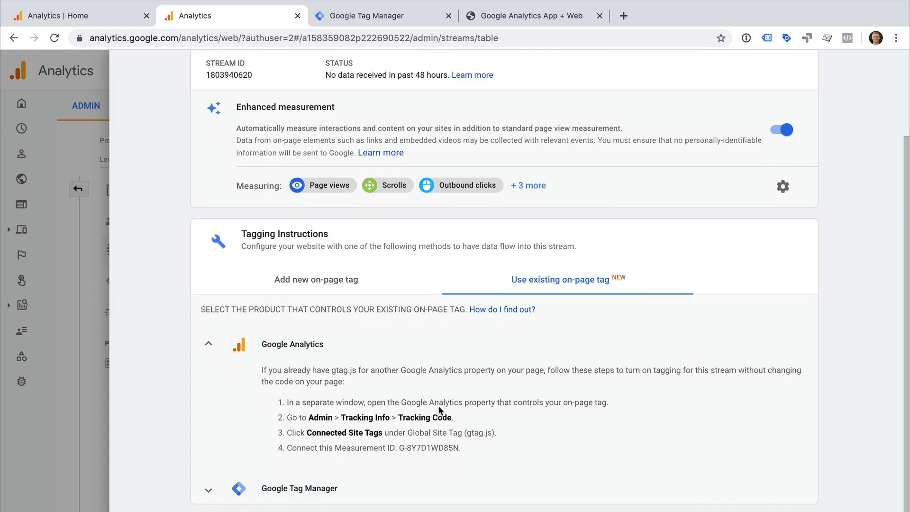
pyautogui.click(362, 500)
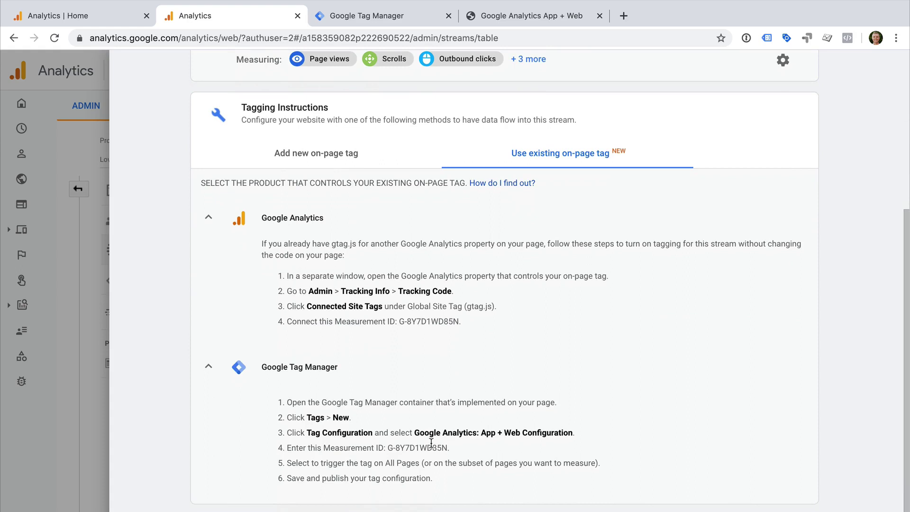
pyautogui.moveTo(387, 449); pyautogui.dragTo(446, 446)
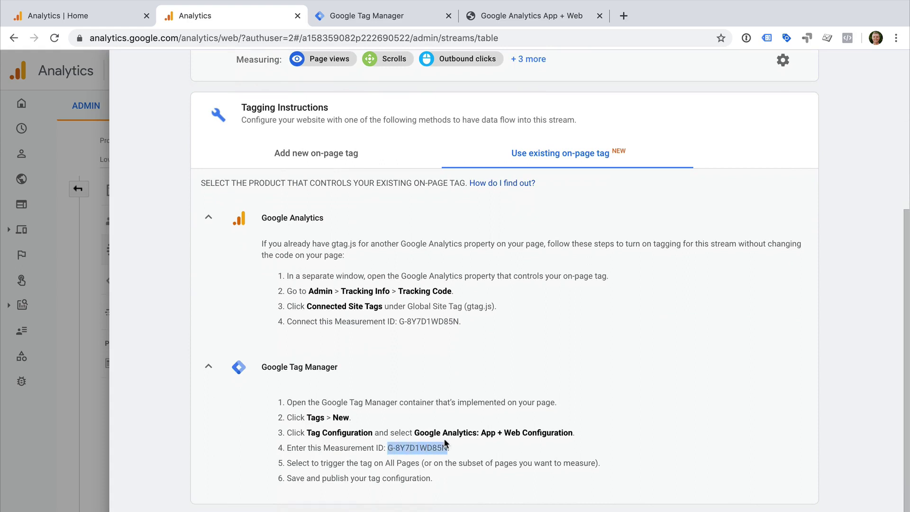
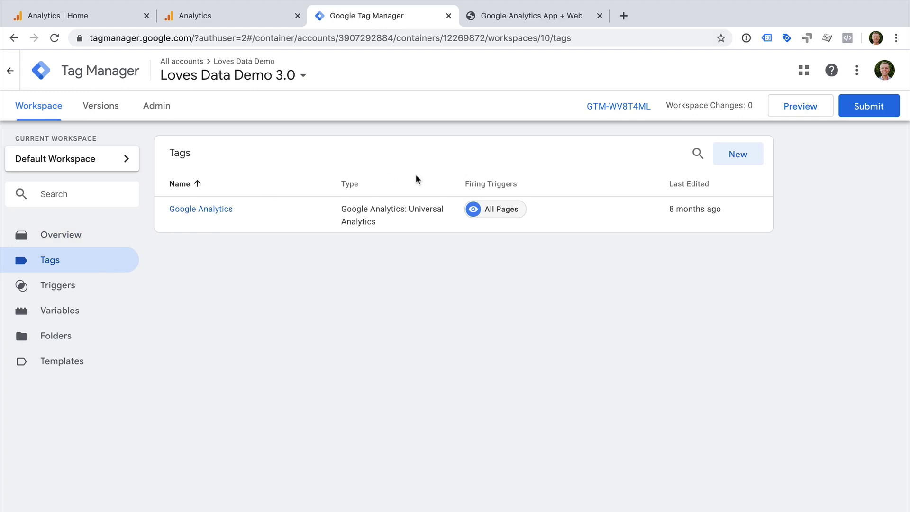
# Step: Create a new tag in the Tag Manager container and name it Google Analytics App + Web
pyautogui.click(743, 154)
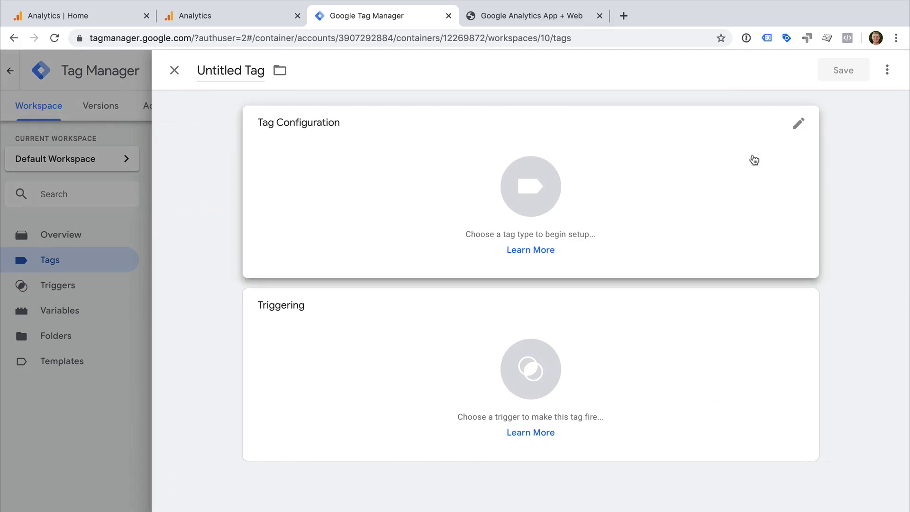
pyautogui.click(229, 66)
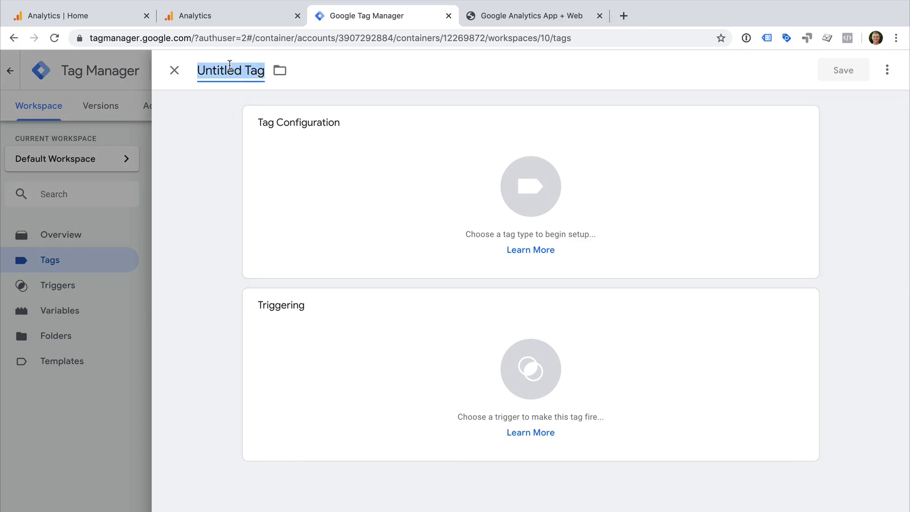
pyautogui.write('Google Analytics A')
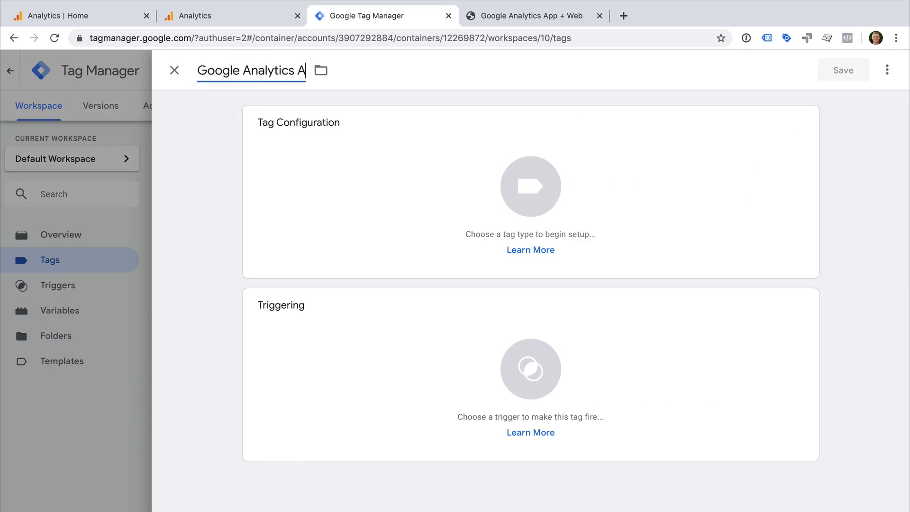
pyautogui.write('pp + Web')
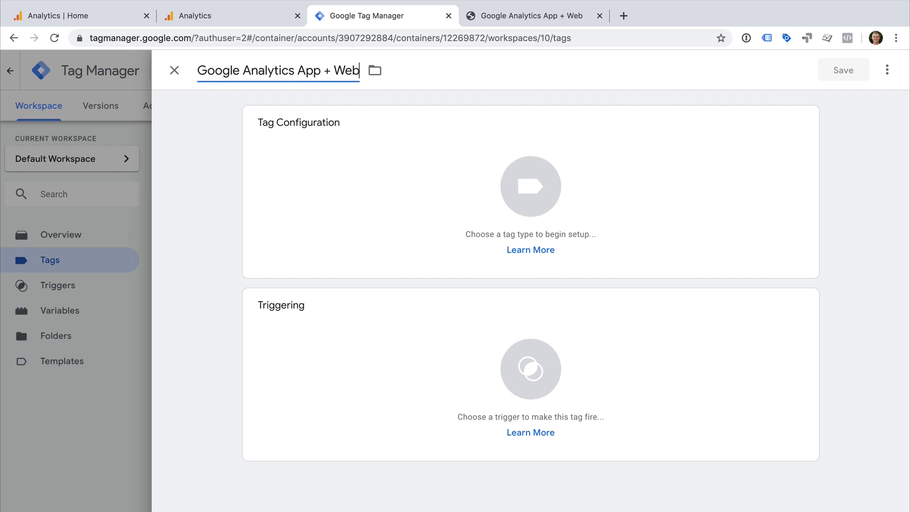
# Step: Set the tag type to Google Analytics: App + Web Configuration with the measurement ID G-8Y7D1WD85N
pyautogui.click(344, 180)
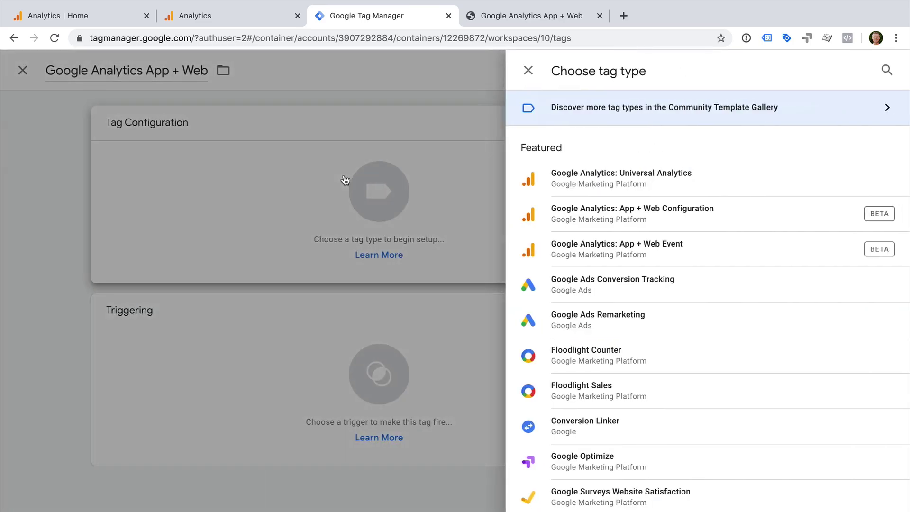
pyautogui.click(638, 220)
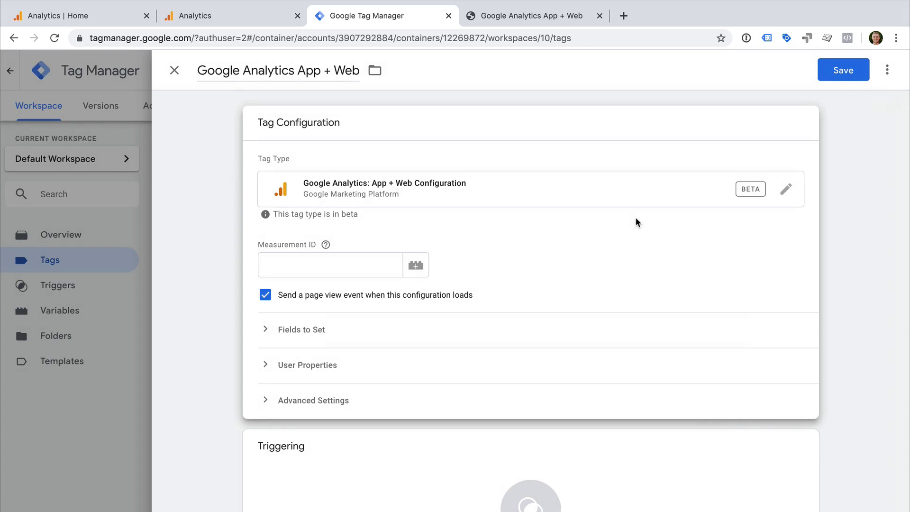
pyautogui.click(349, 263)
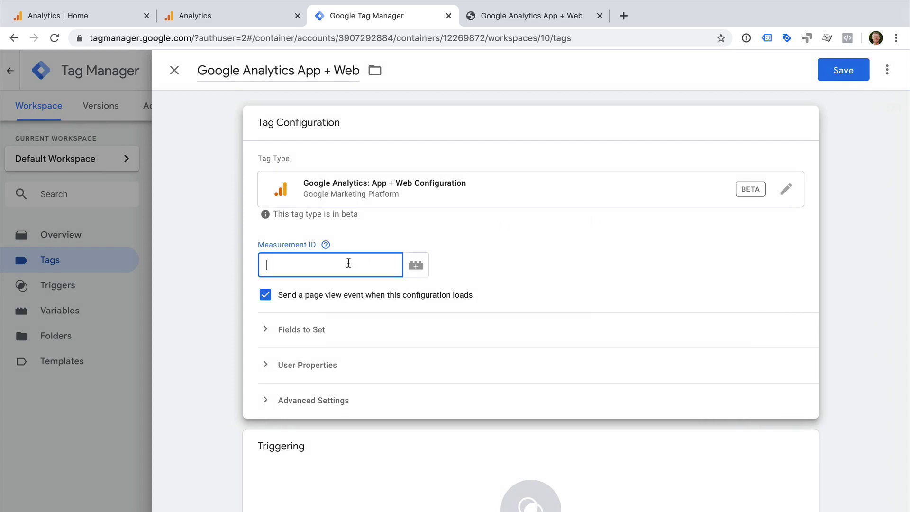
pyautogui.write('G-8Y7D1WD85N')
# Step: Add the All Pages trigger to the tag and save it
pyautogui.scroll(-2, 384, 311)
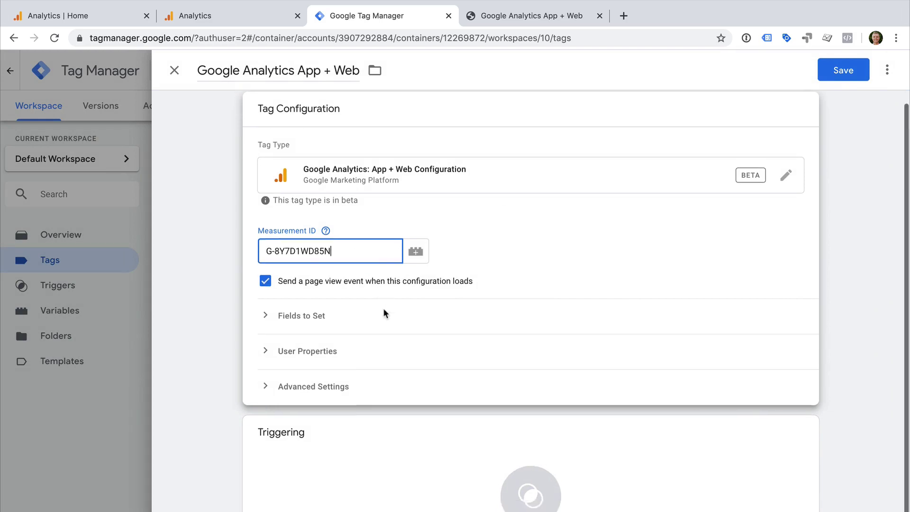
pyautogui.click(379, 421)
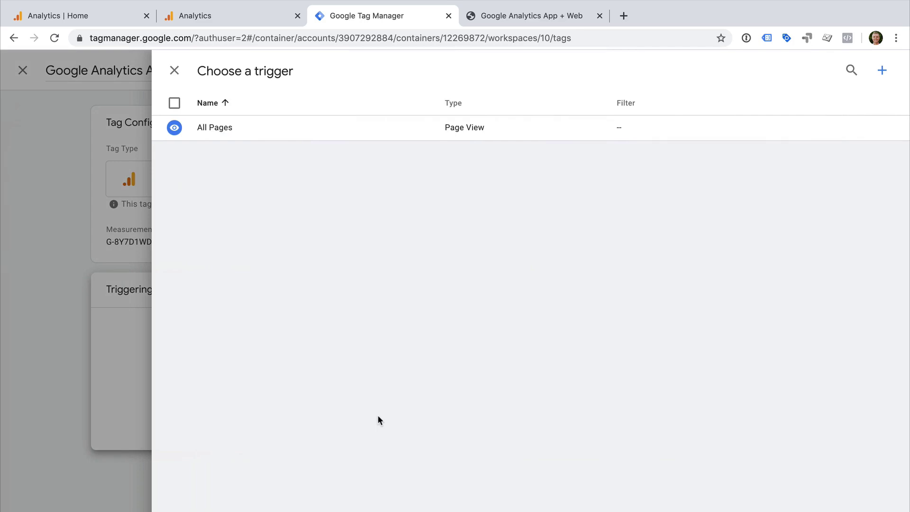
pyautogui.click(273, 131)
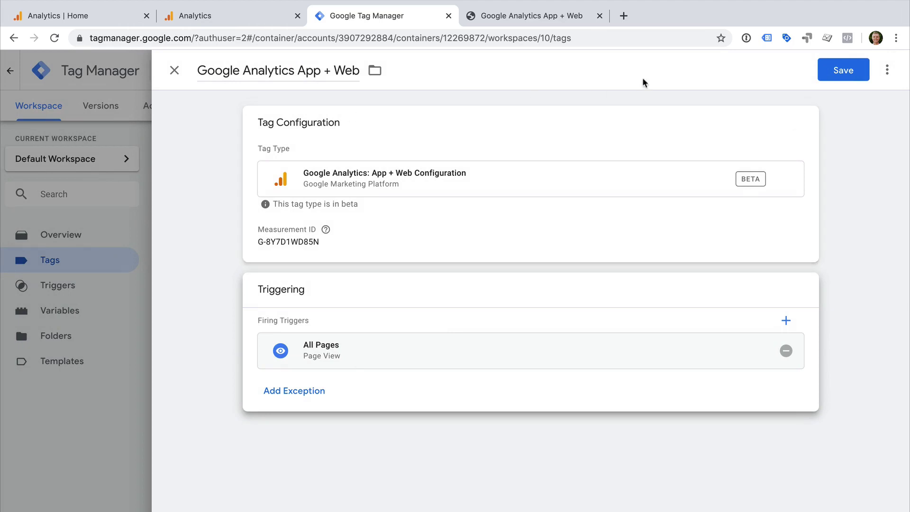
pyautogui.click(839, 71)
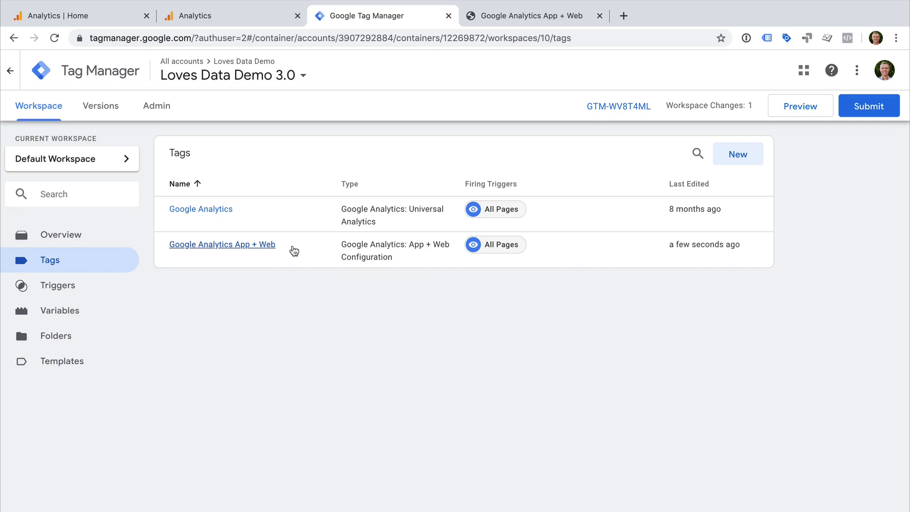
# Step: Submit the workspace changes with the version name Added App + Web Property and publish them
pyautogui.click(846, 111)
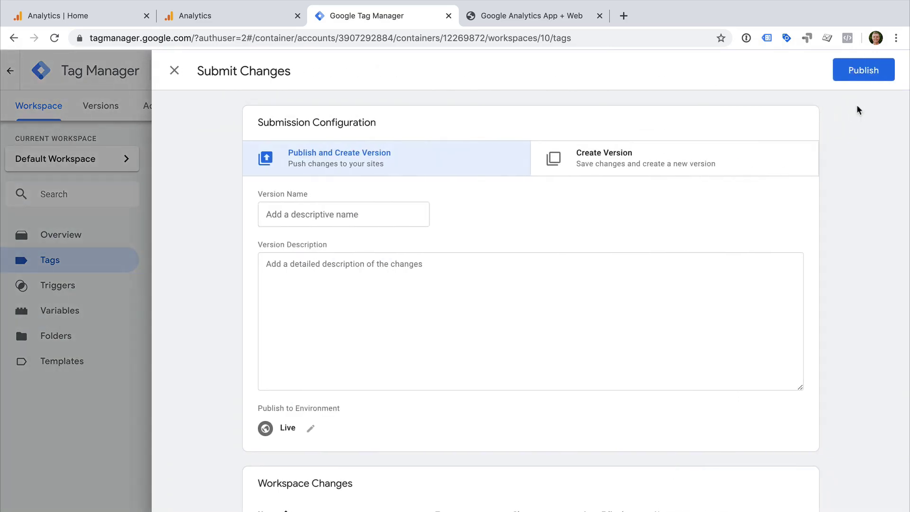
pyautogui.click(332, 214)
pyautogui.write('Added Ap')
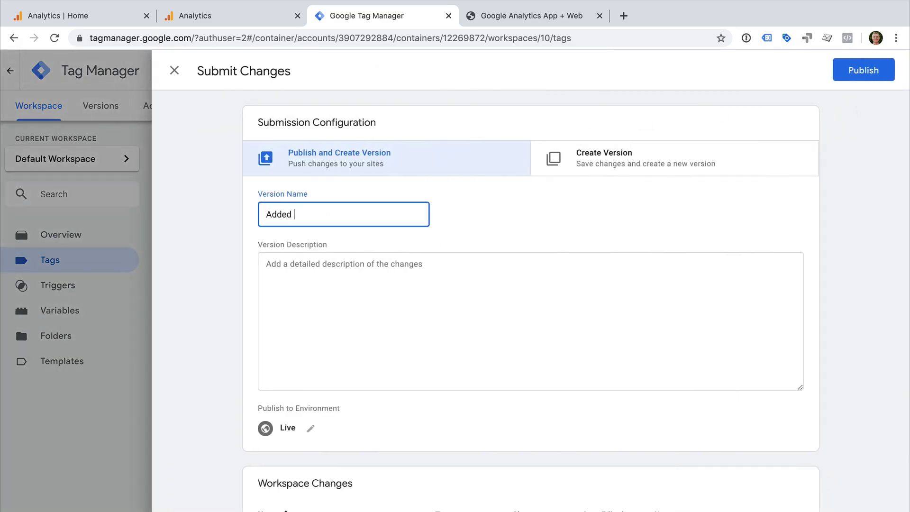
pyautogui.write('p + Web Property')
pyautogui.click(845, 71)
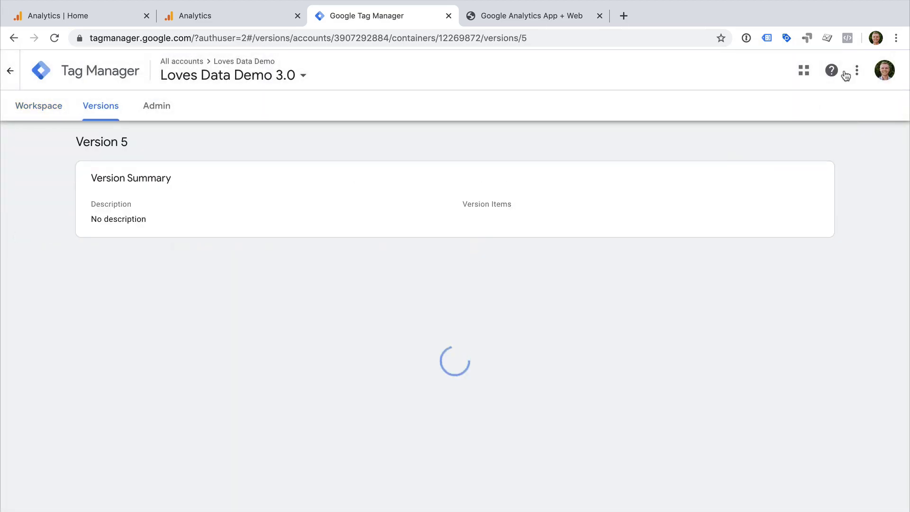
# Step: Preview the workspace on the reloaded analyticsbeta.com/app-and-web/ page and inspect the Google Analytics App + Web tag's details in the debug pane
pyautogui.click(50, 109)
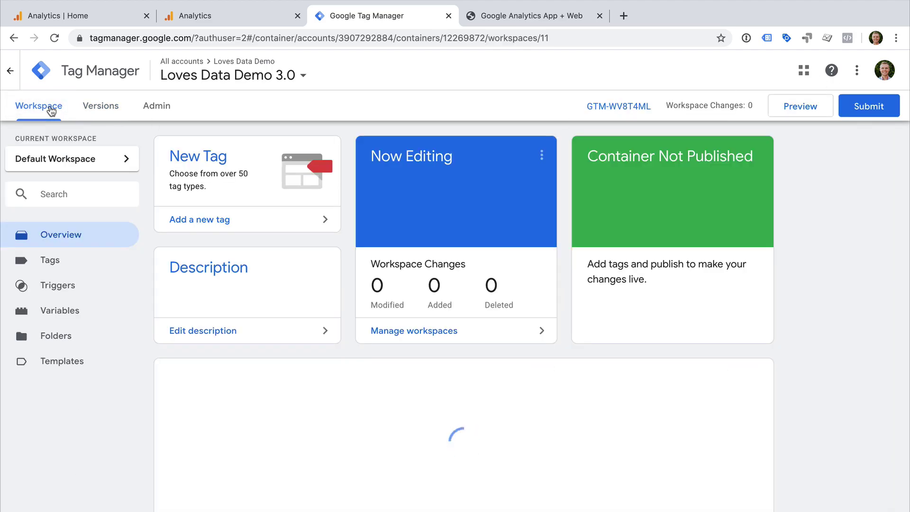
pyautogui.click(784, 105)
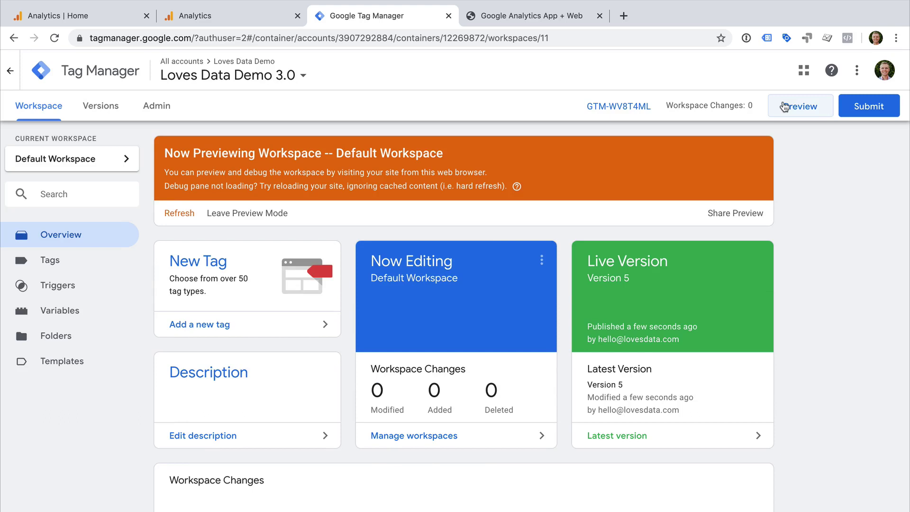
pyautogui.click(557, 19)
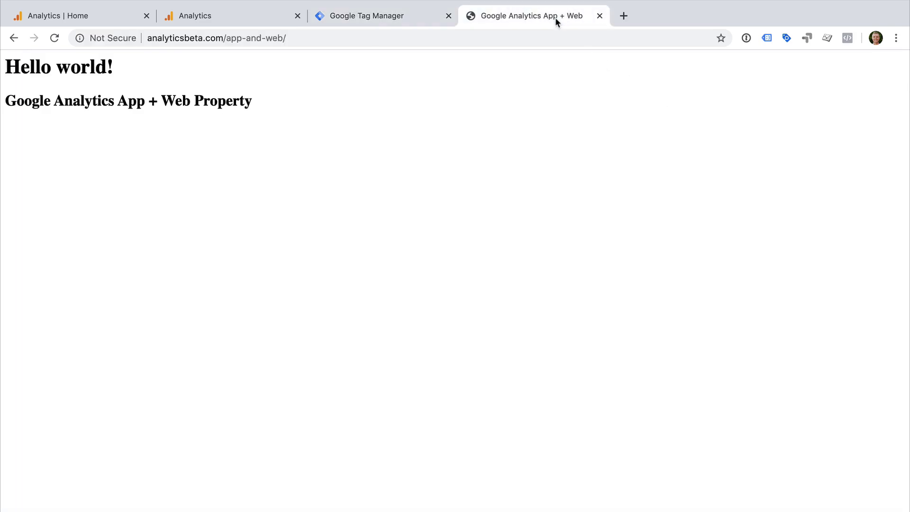
pyautogui.press('super+r')
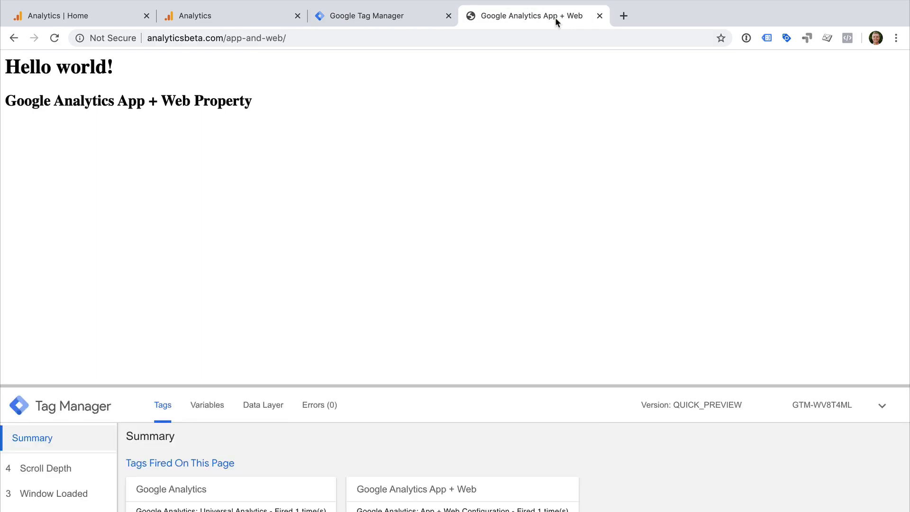
pyautogui.moveTo(484, 384); pyautogui.dragTo(491, 196)
pyautogui.click(485, 320)
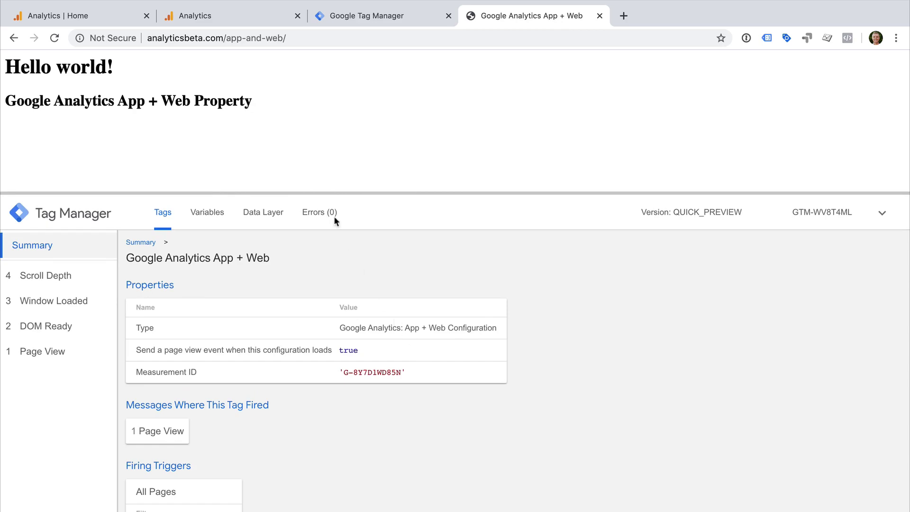
# Step: Return to Google Analytics, close the stream details and examine the property's Realtime report, including a user snapshot
pyautogui.click(243, 15)
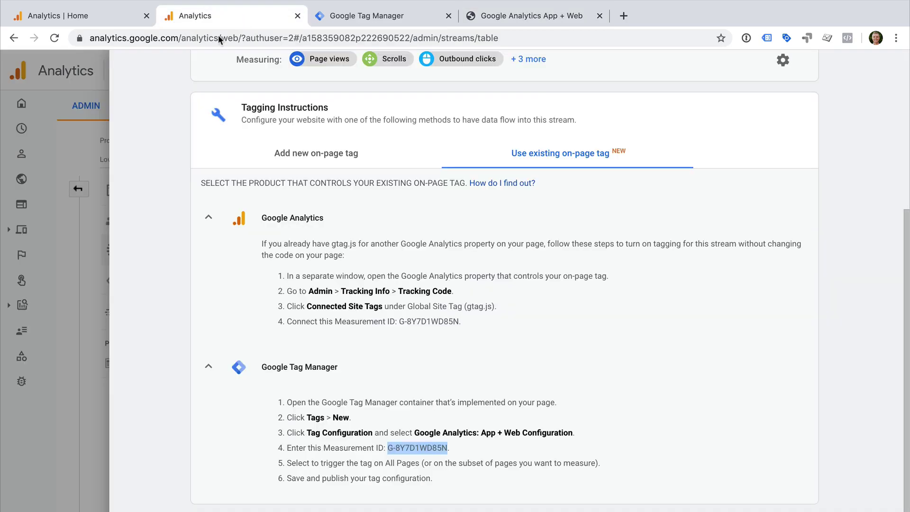
pyautogui.click(89, 151)
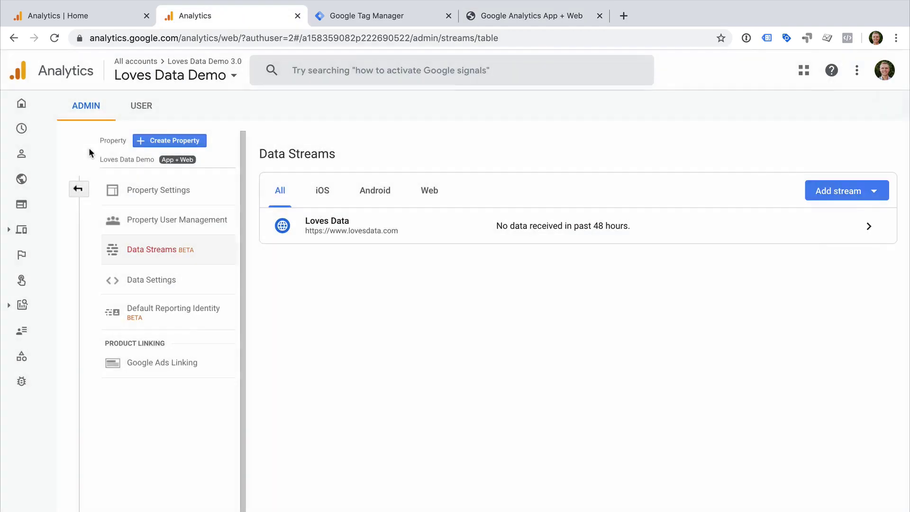
pyautogui.click(24, 108)
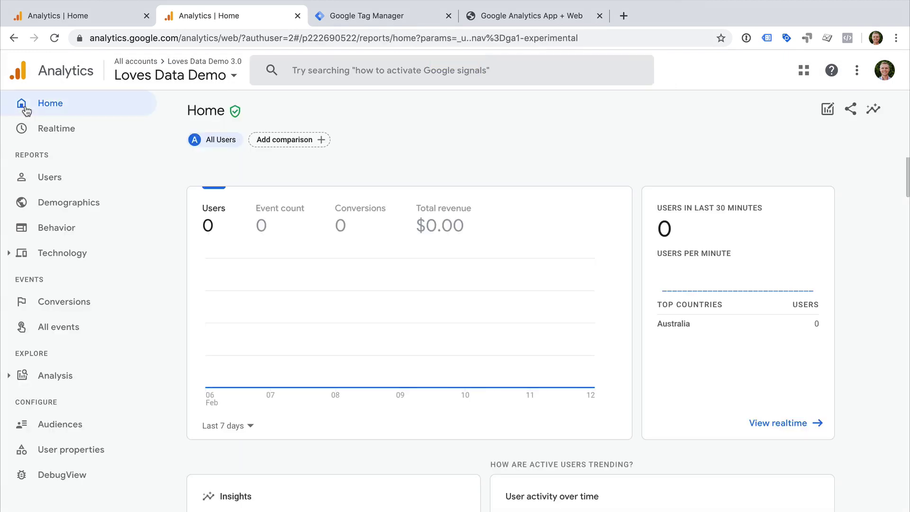
pyautogui.click(114, 138)
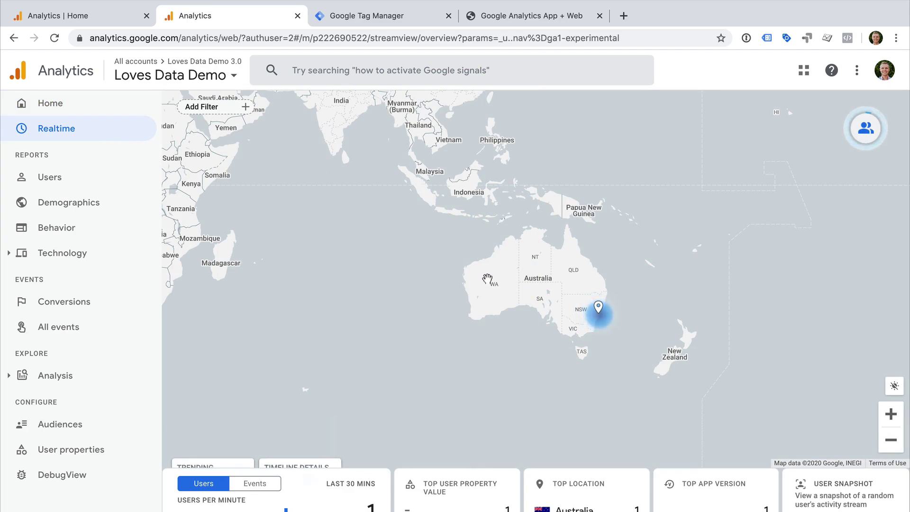
pyautogui.moveTo(599, 308)
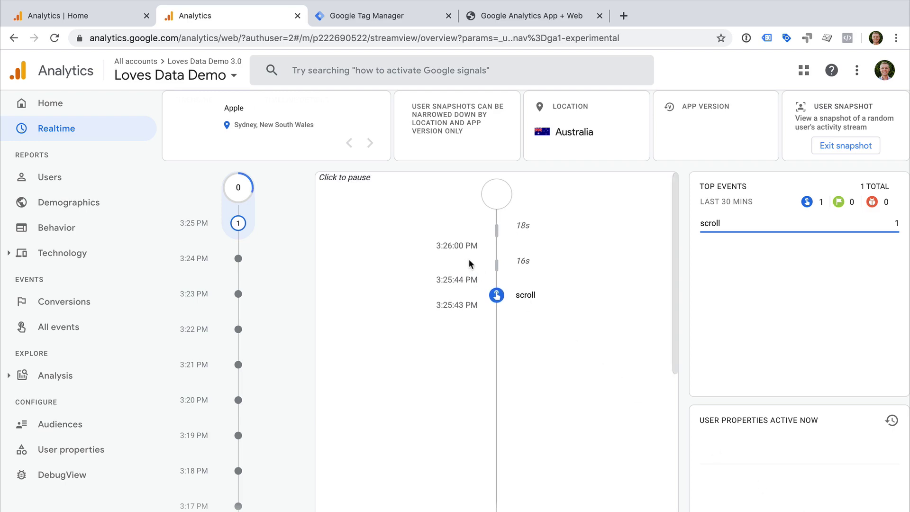
# Step: Open the property's data streams, review the registration form for adding an iOS app stream and close it
pyautogui.click(42, 508)
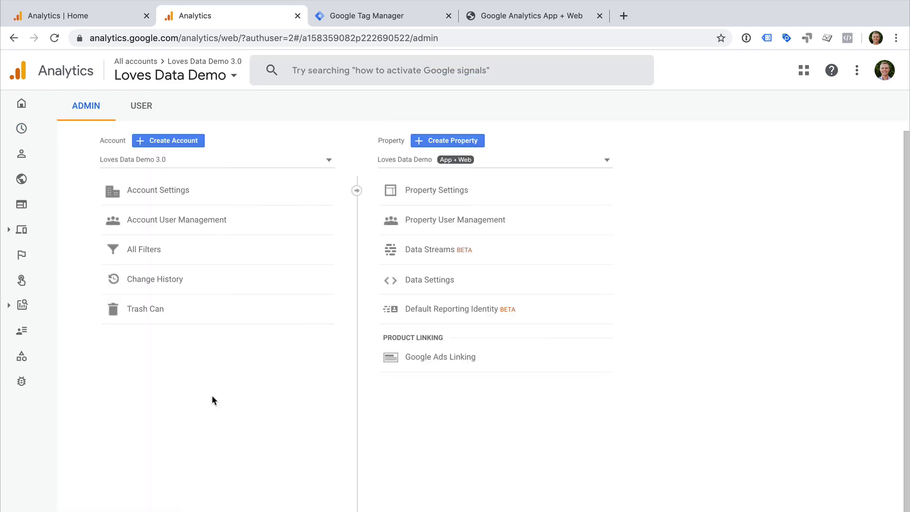
pyautogui.click(414, 245)
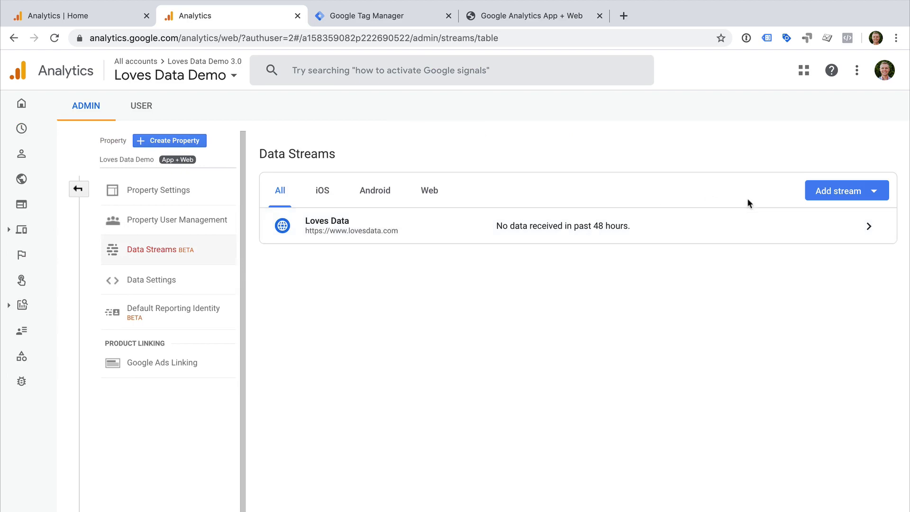
pyautogui.click(872, 191)
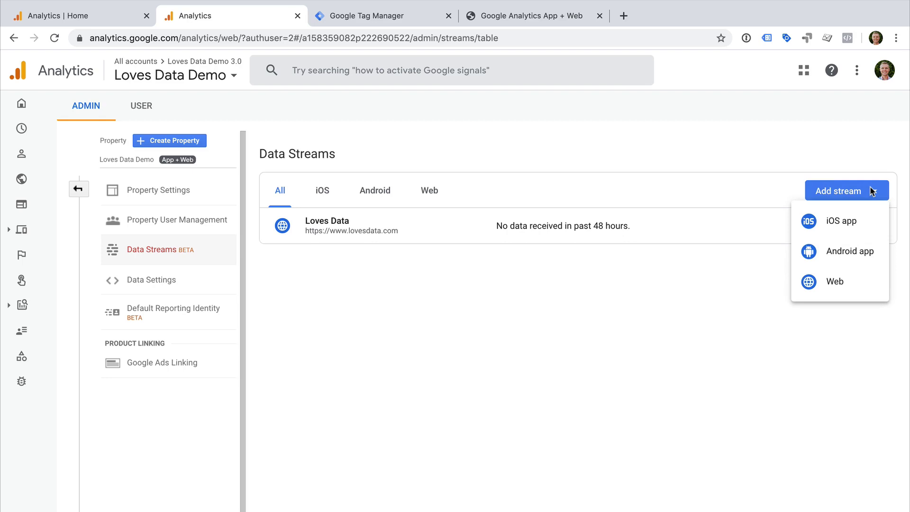
pyautogui.click(870, 224)
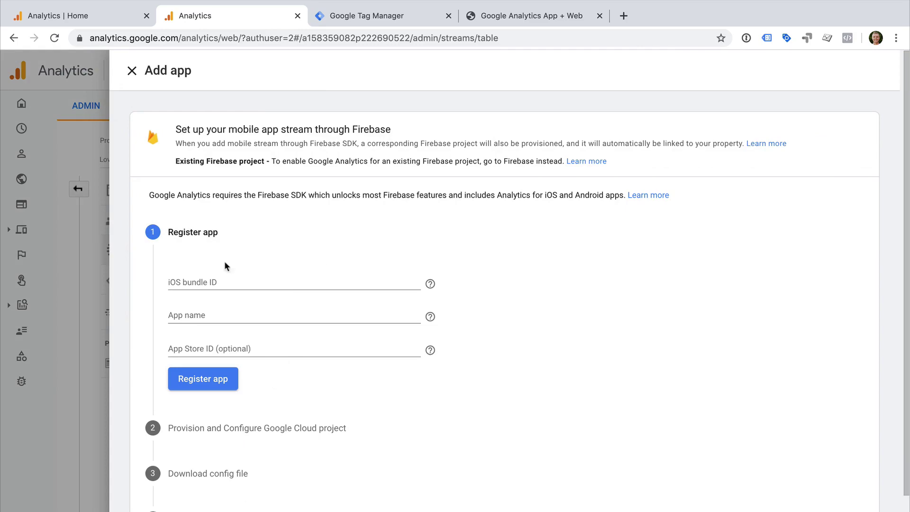
pyautogui.click(132, 70)
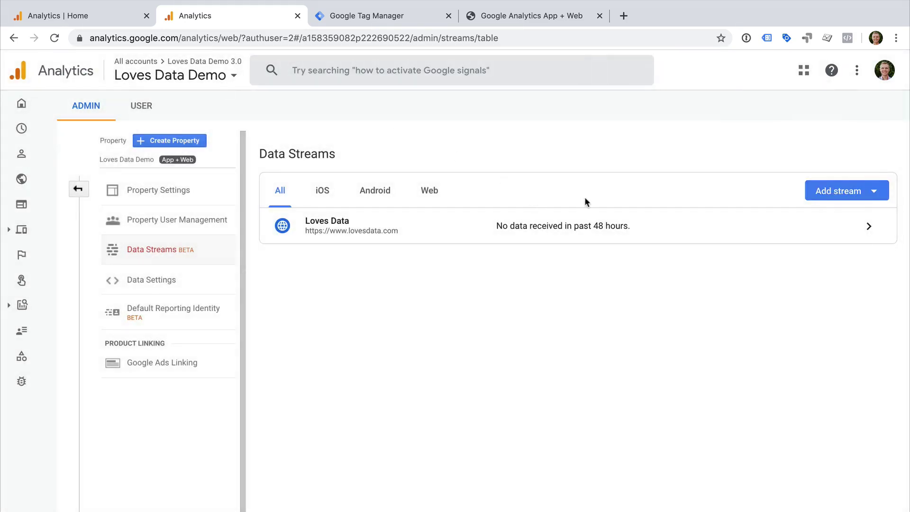
# Step: Open the setup form for adding another web data stream to the property
pyautogui.click(831, 188)
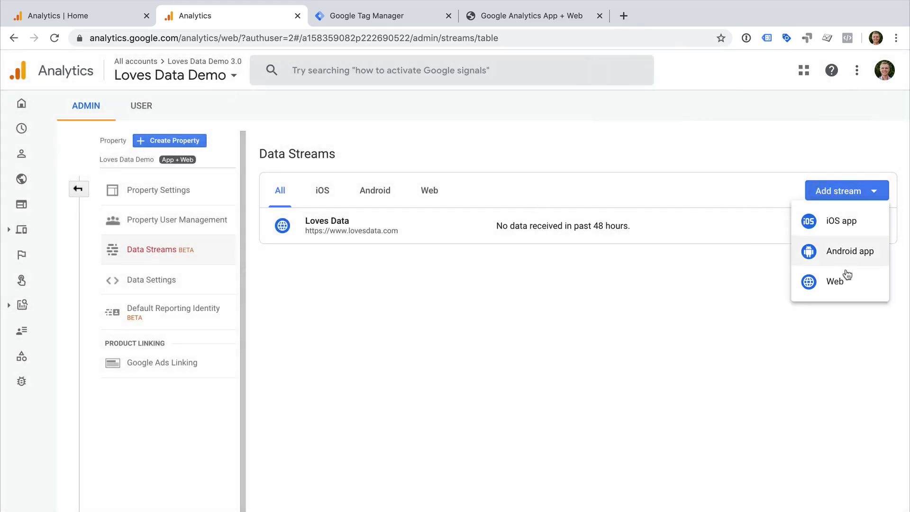
pyautogui.click(855, 286)
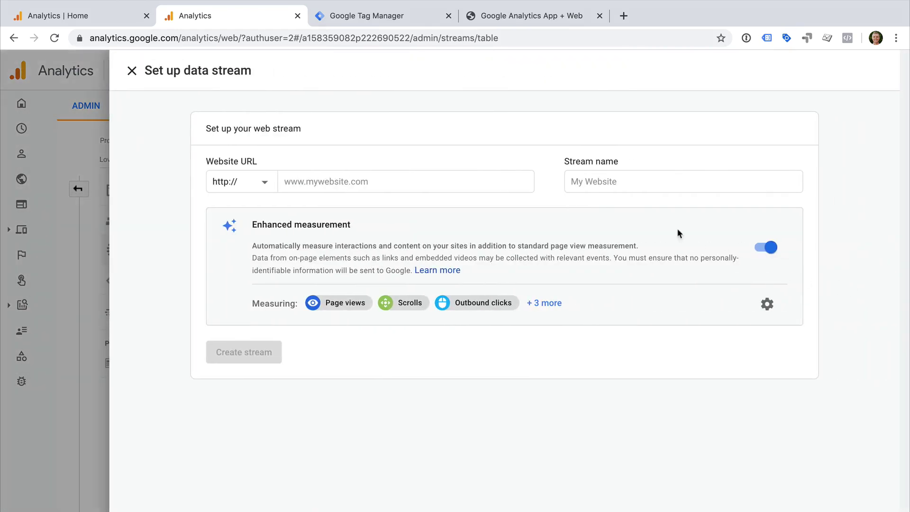
pyautogui.click(469, 182)
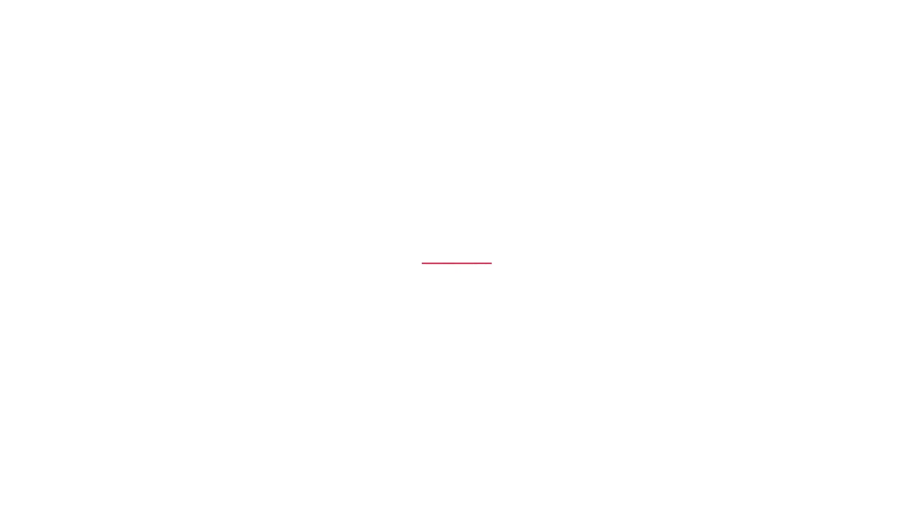